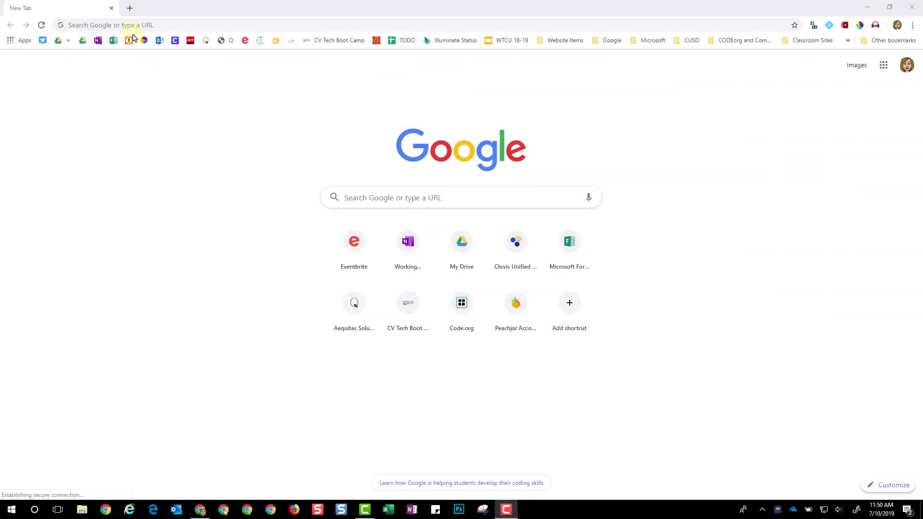
Go to cusd.com and open the Parent Connection page from the Parents menu
click(134, 26)
text(cusd)
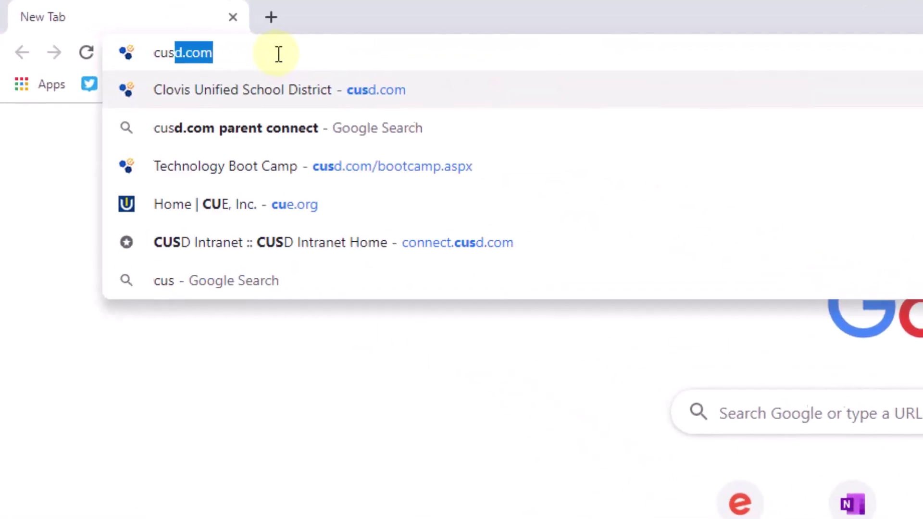
text(.com)
key(Return)
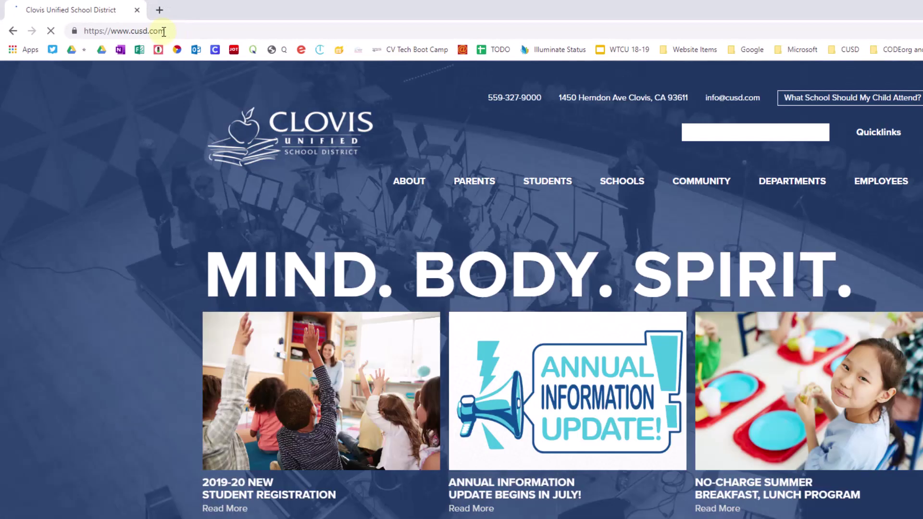
mouse_move(469, 181)
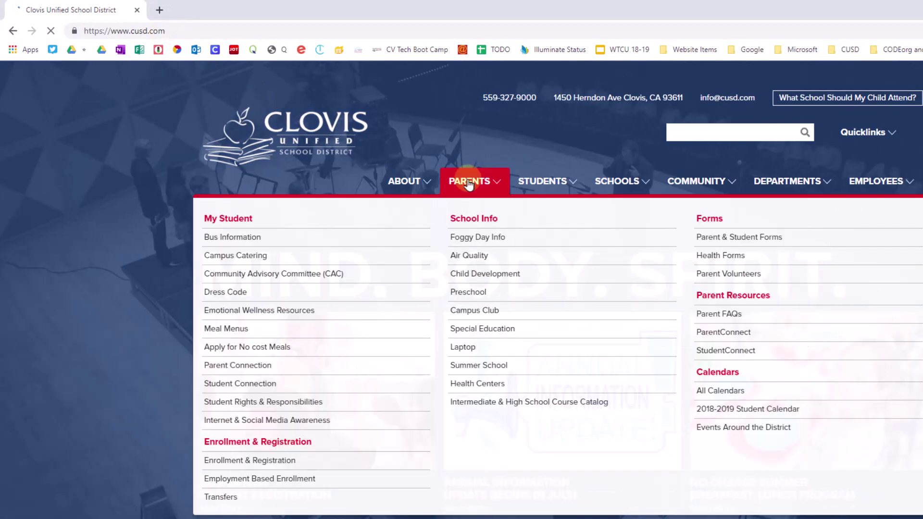
click(261, 366)
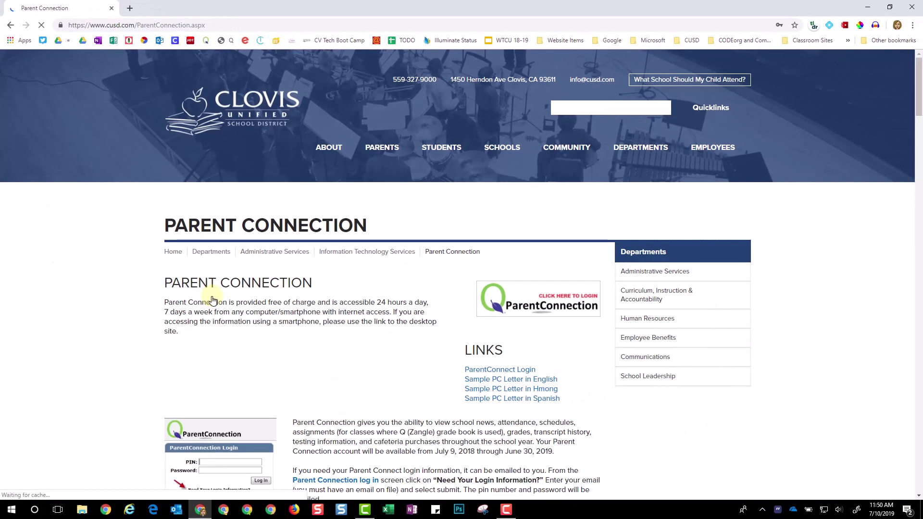
Open the ParentConnection login and sign in with the parent's PIN and password
click(526, 304)
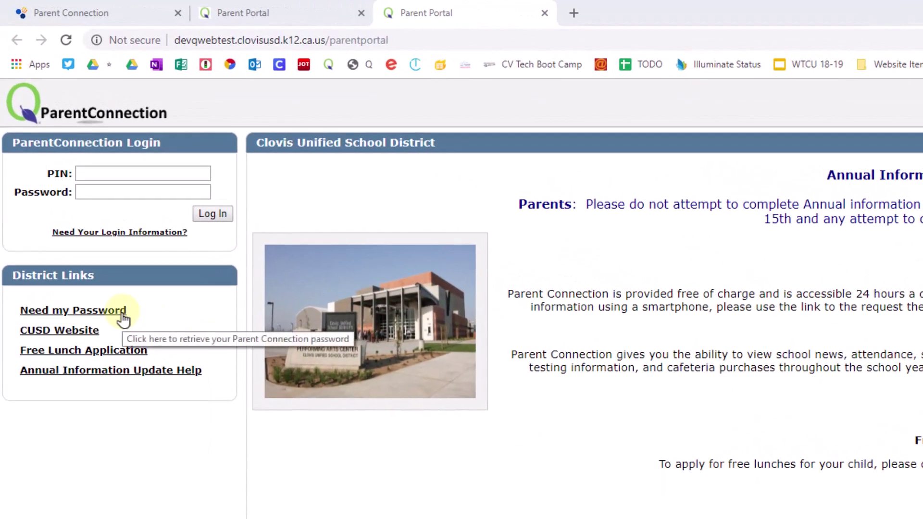
click(148, 174)
key(Tab)
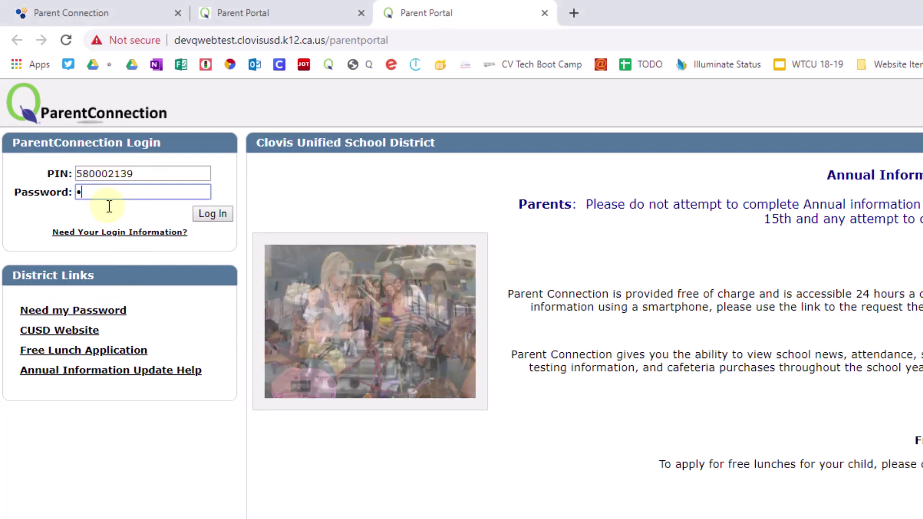
click(195, 215)
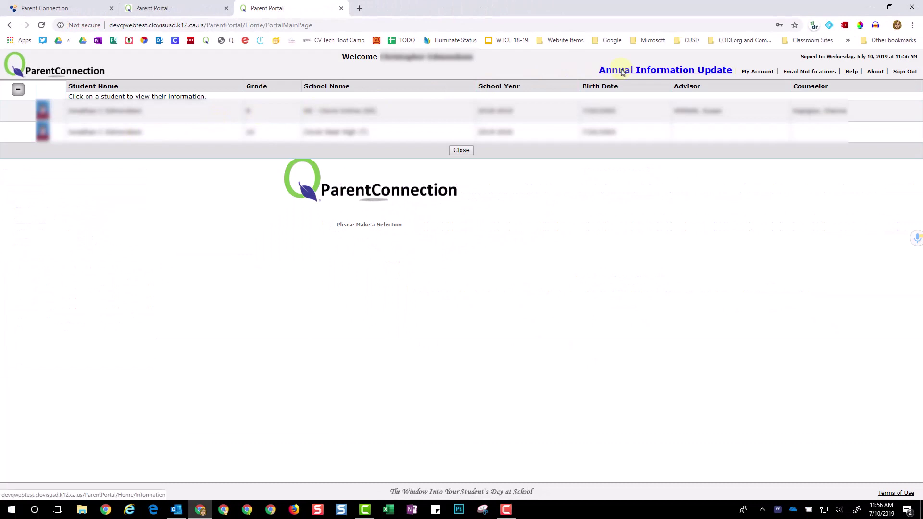
Open the Annual Information Update review and begin Step 1 for the parent contact
click(622, 71)
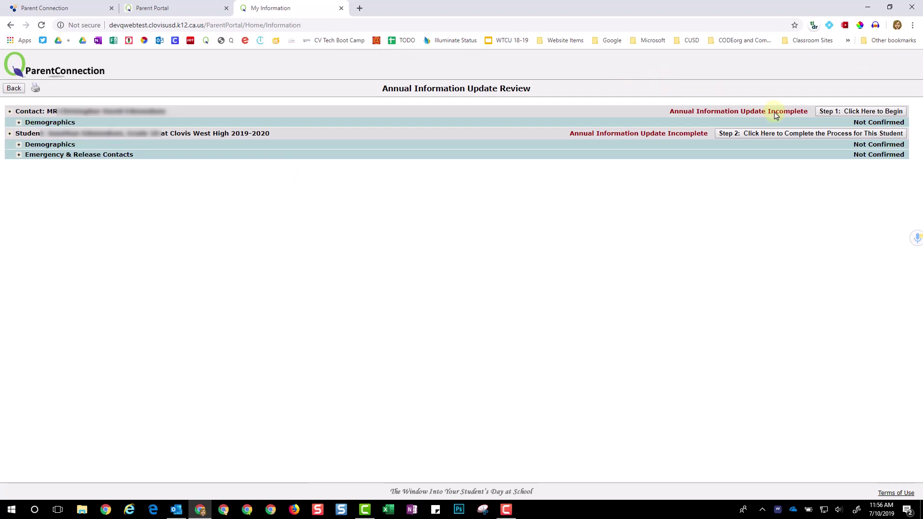
click(834, 112)
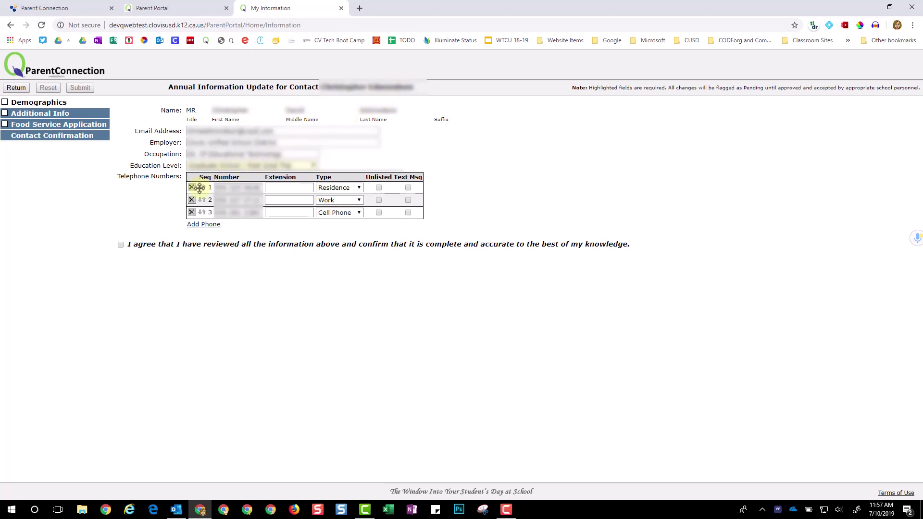
Keep Residence as the first phone's type, agree the contact demographics are accurate, and submit
mouse_move(199, 188)
mouse_down()
mouse_move(200, 201)
mouse_move(202, 188)
mouse_up()
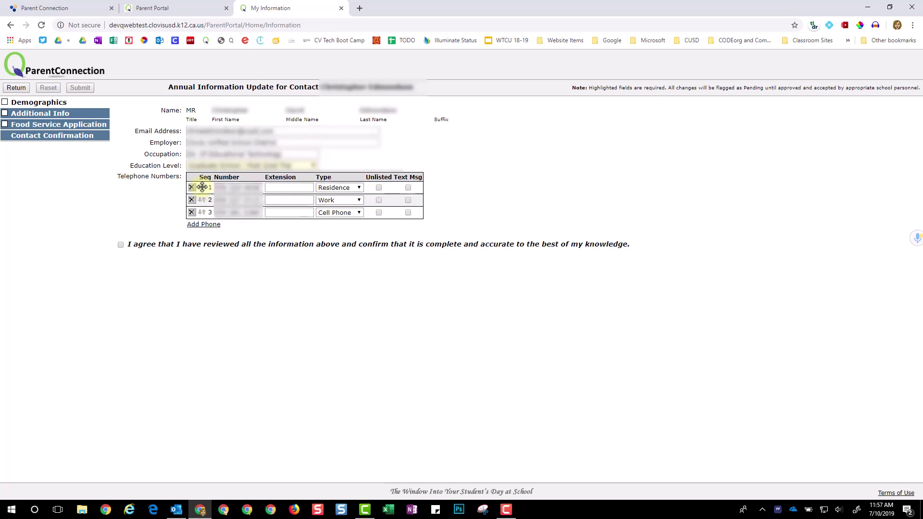
click(360, 188)
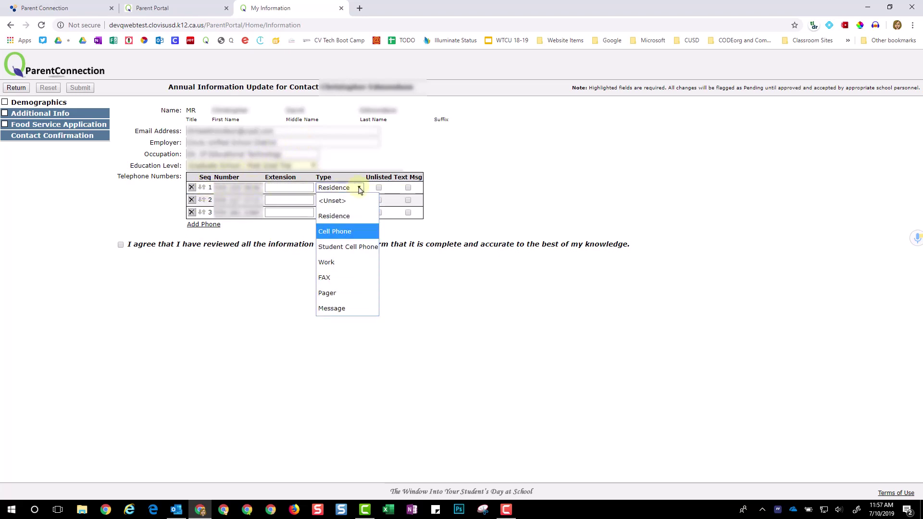
click(360, 189)
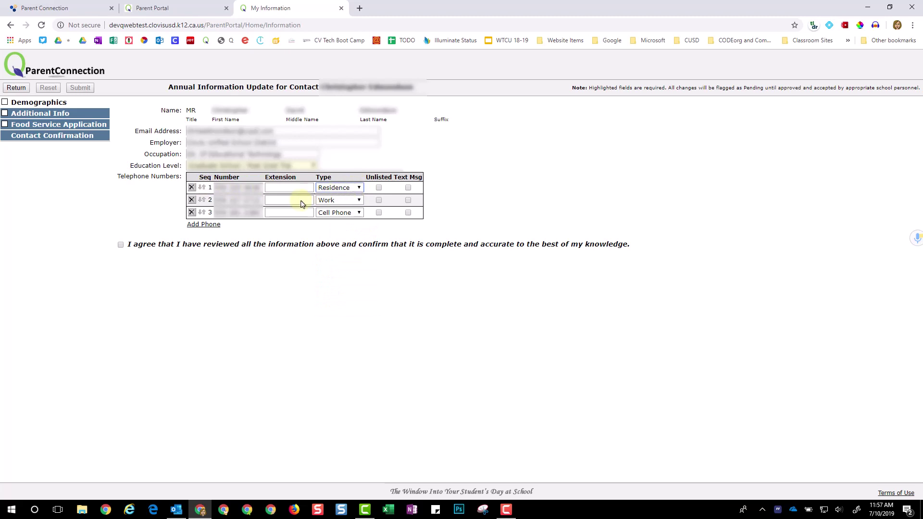
click(121, 245)
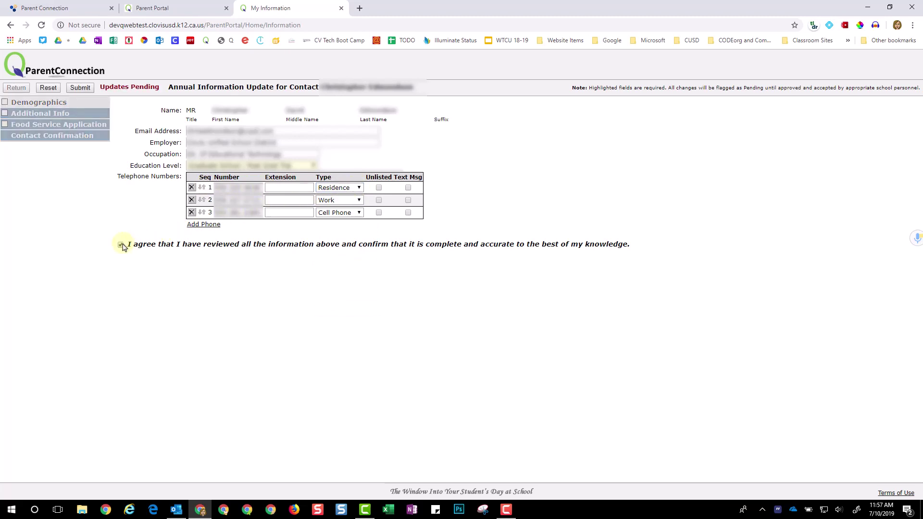
click(80, 88)
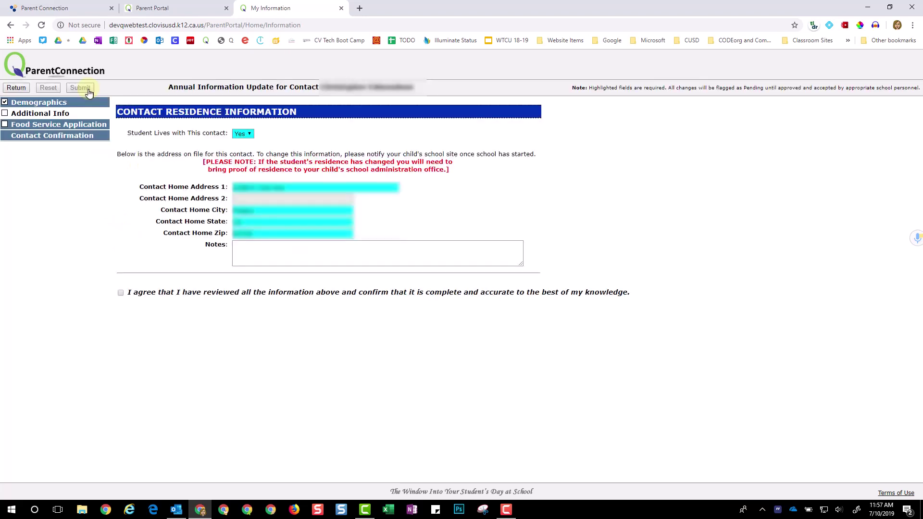
Leave the residence notes blank, agree the residence information is accurate, and submit
click(237, 247)
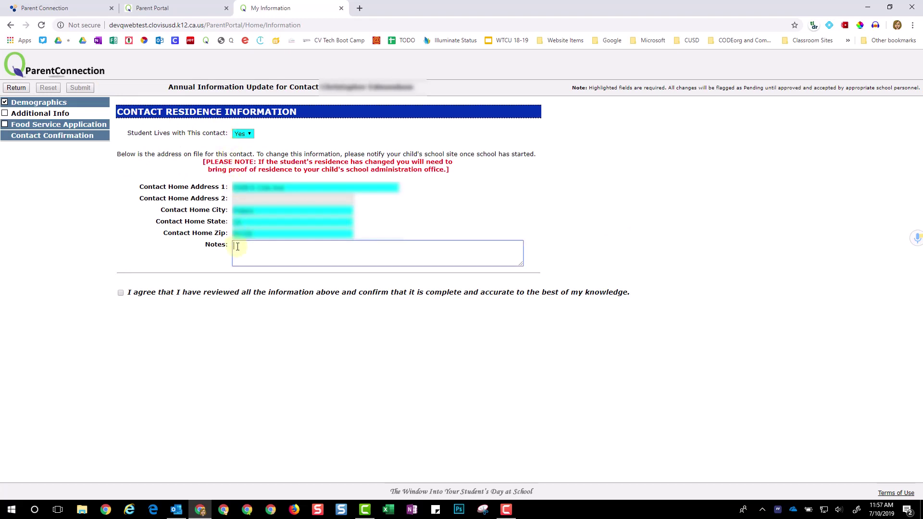
click(120, 294)
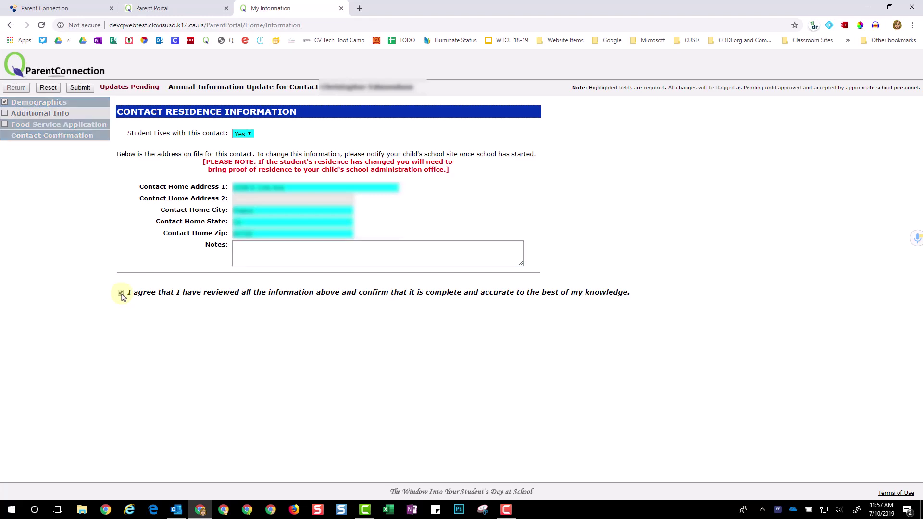
click(81, 89)
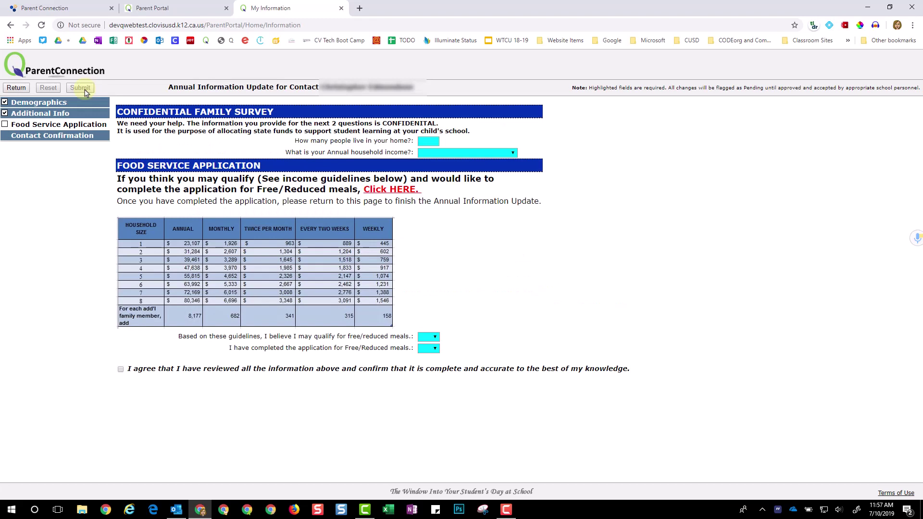
Enter household size 4 and choose the $80,347 - $88,523 annual income range
click(429, 141)
text(4)
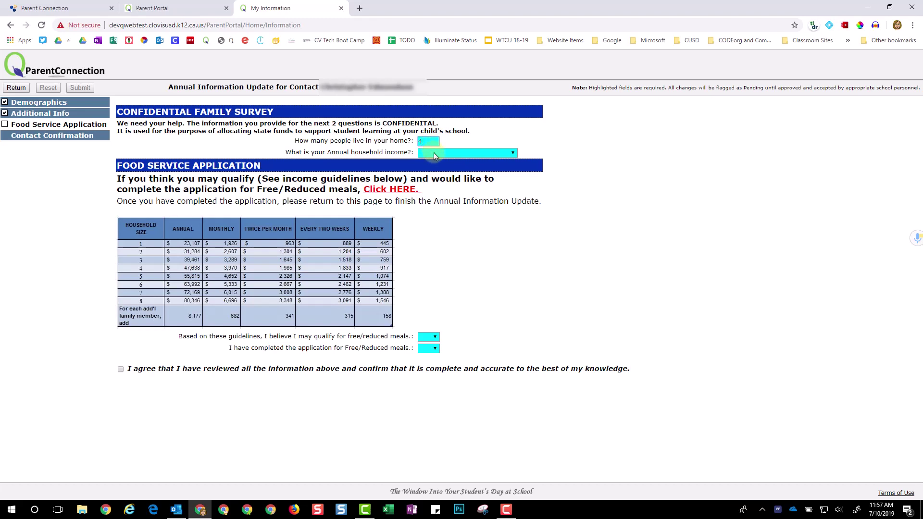
click(434, 154)
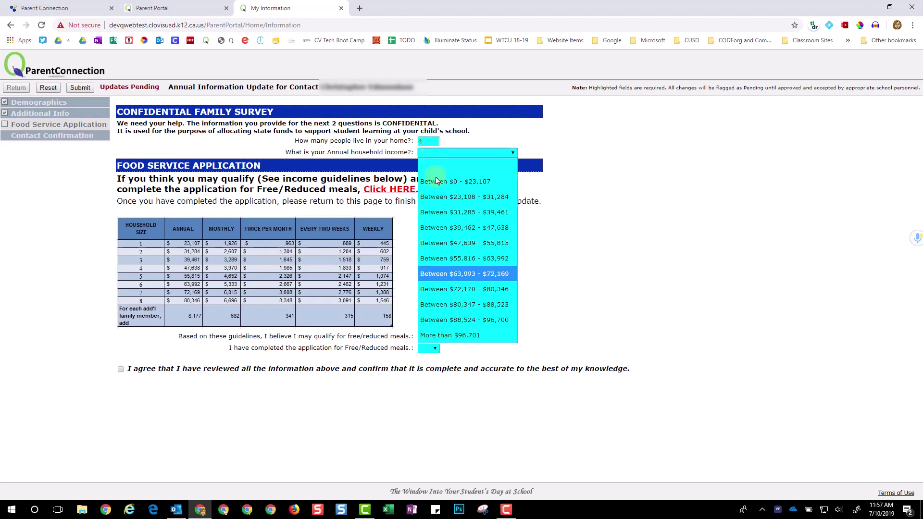
click(444, 304)
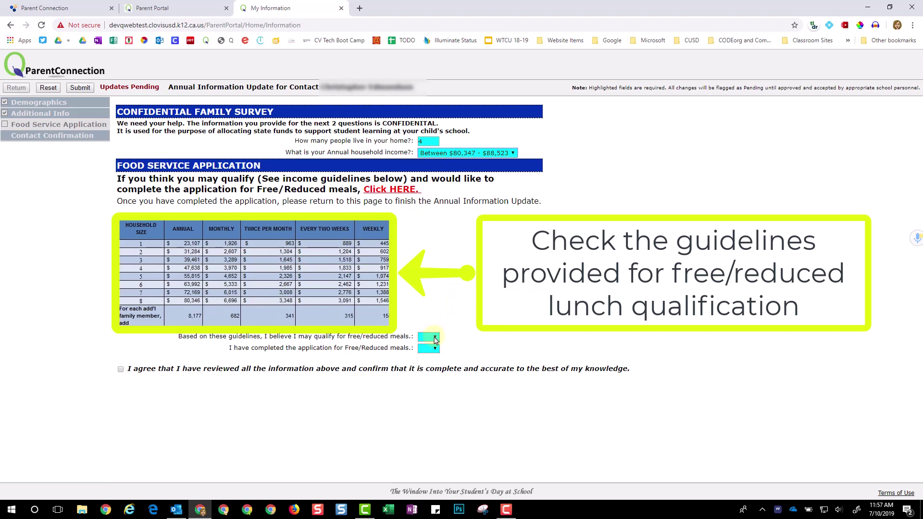
Answer No to both meal questions, agree the answers are accurate, and submit
click(435, 338)
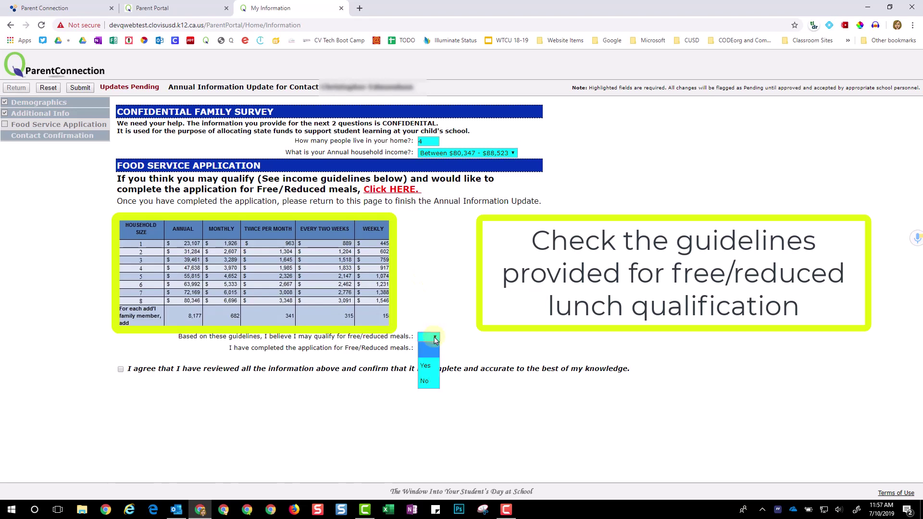
click(426, 380)
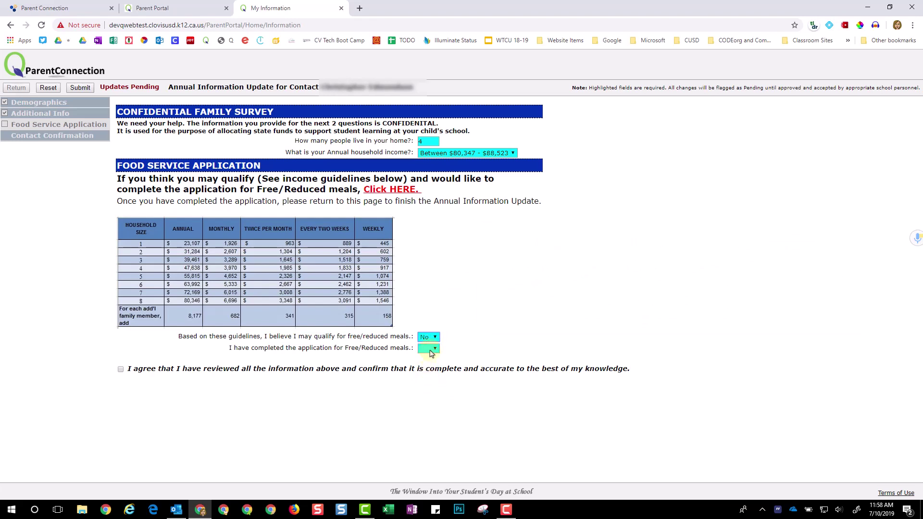
click(432, 354)
click(423, 392)
click(121, 370)
click(81, 89)
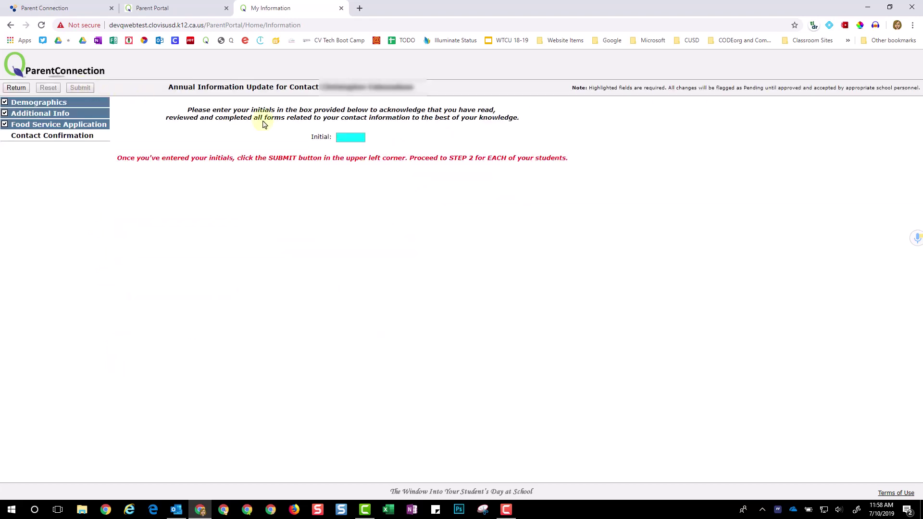
Enter the parent's initials in the Initial box and submit the contact confirmation
click(346, 136)
text(CE)
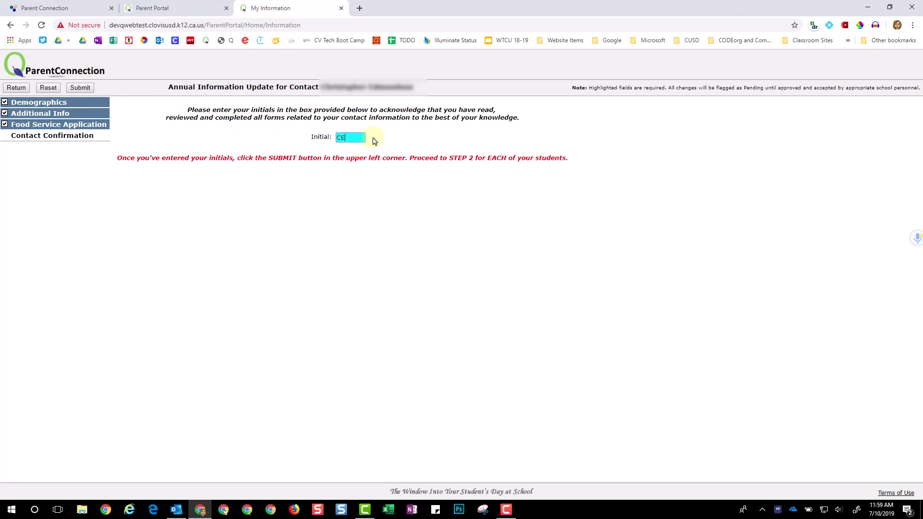
click(375, 141)
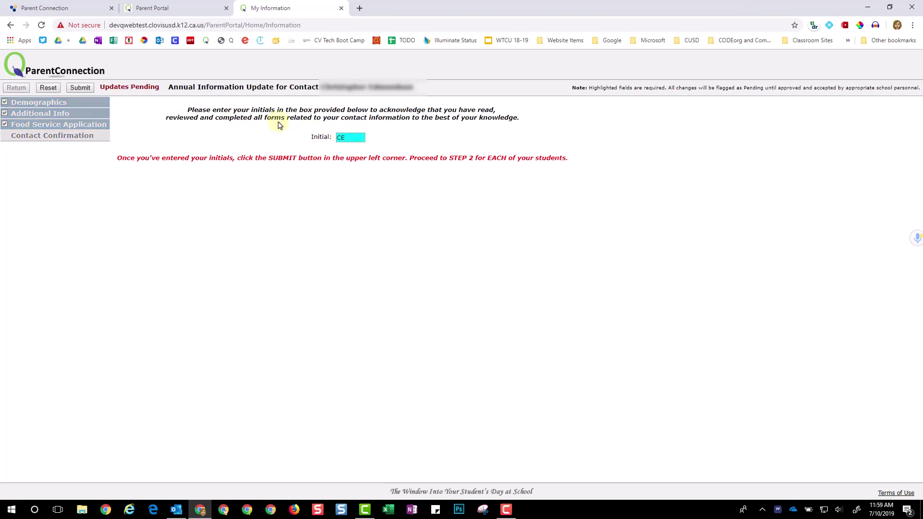
click(81, 87)
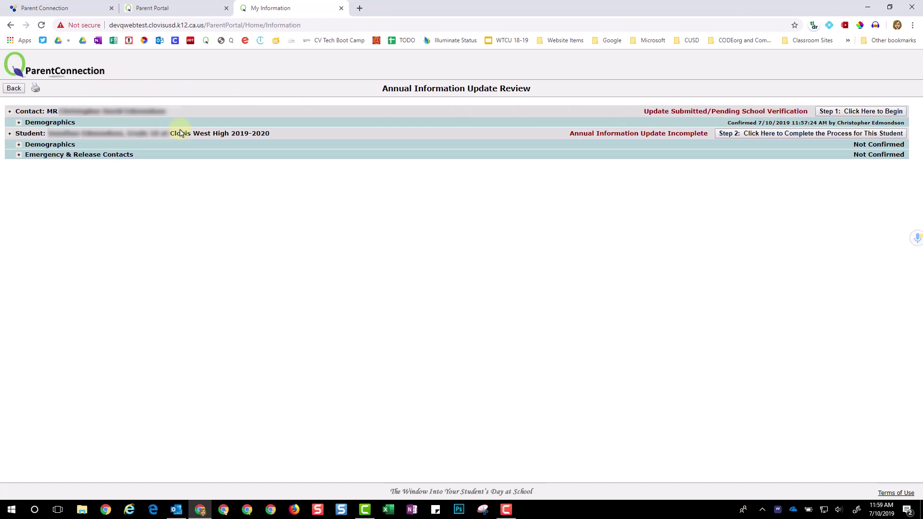
Begin Step 2 for the student, agree the student demographics are accurate, and submit
click(769, 135)
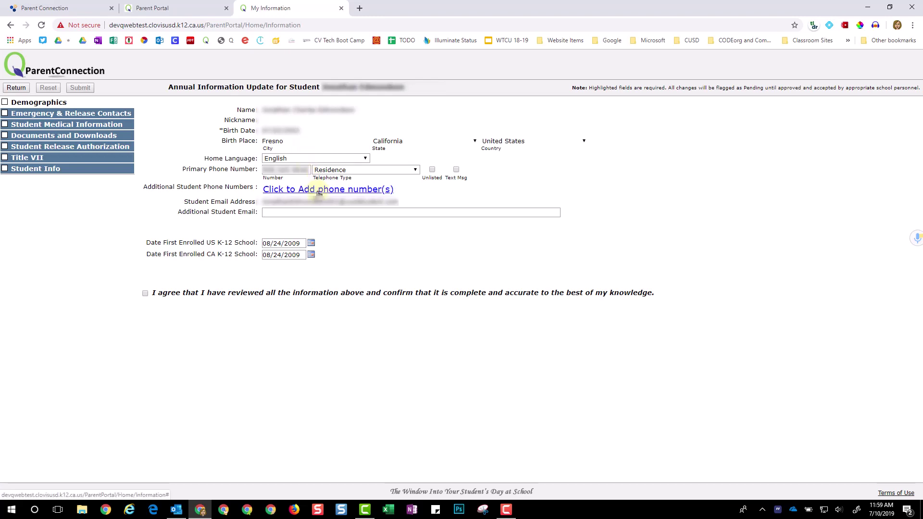
click(145, 293)
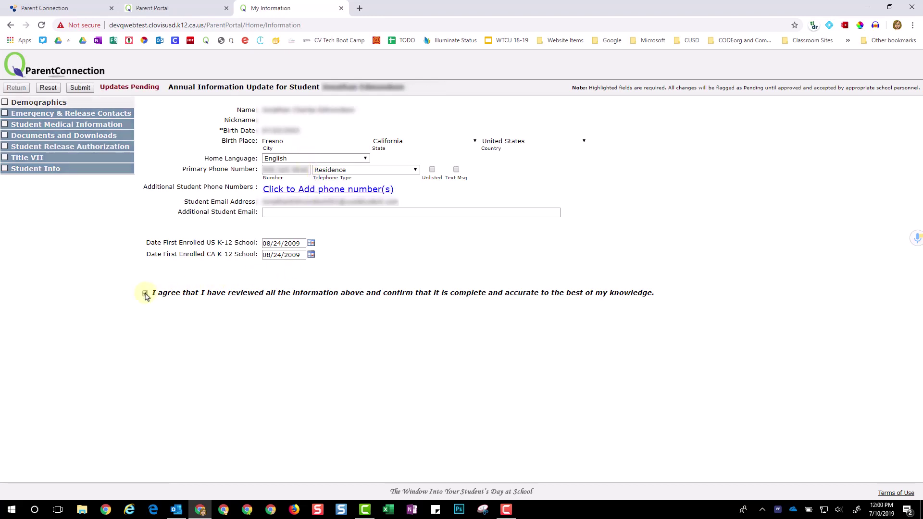
click(80, 88)
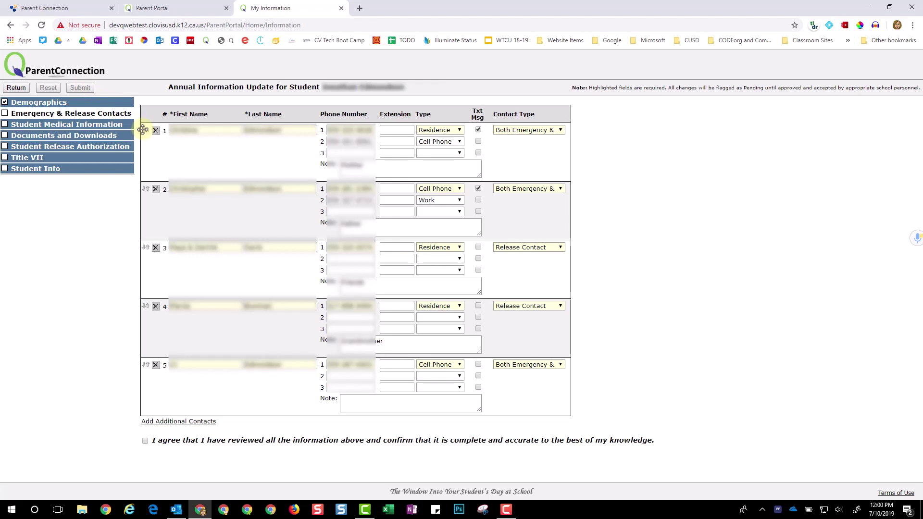
Review the first emergency contact's name, phone type and contact type, leaving them unchanged
mouse_move(143, 130)
mouse_down()
mouse_move(142, 206)
mouse_move(141, 127)
mouse_up()
click(303, 130)
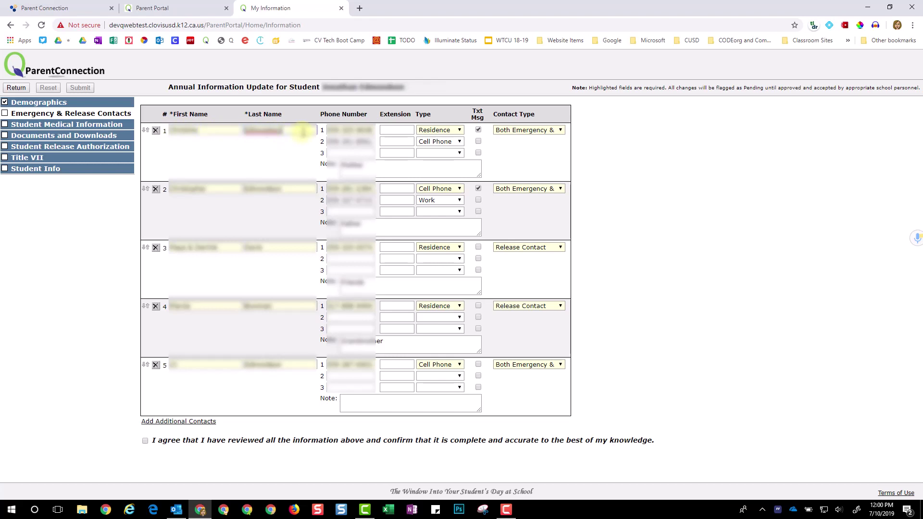
key(Tab)
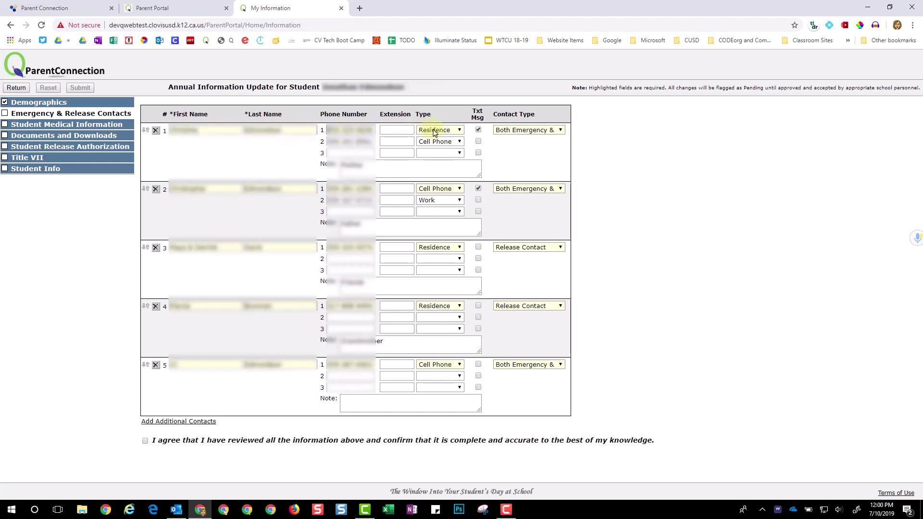
click(434, 131)
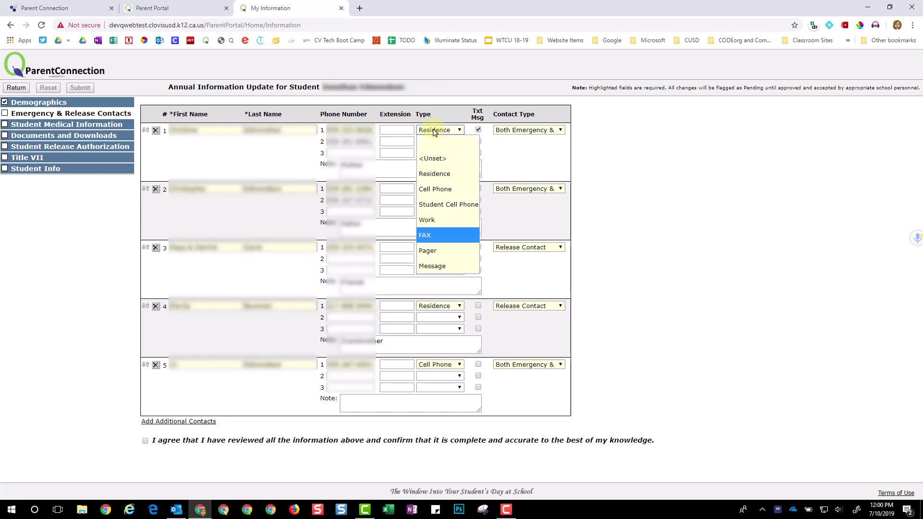
click(483, 134)
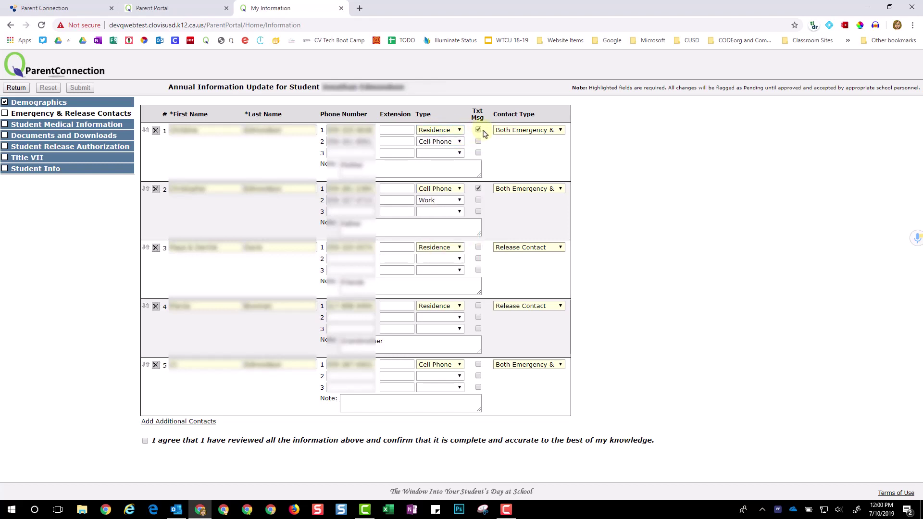
click(499, 132)
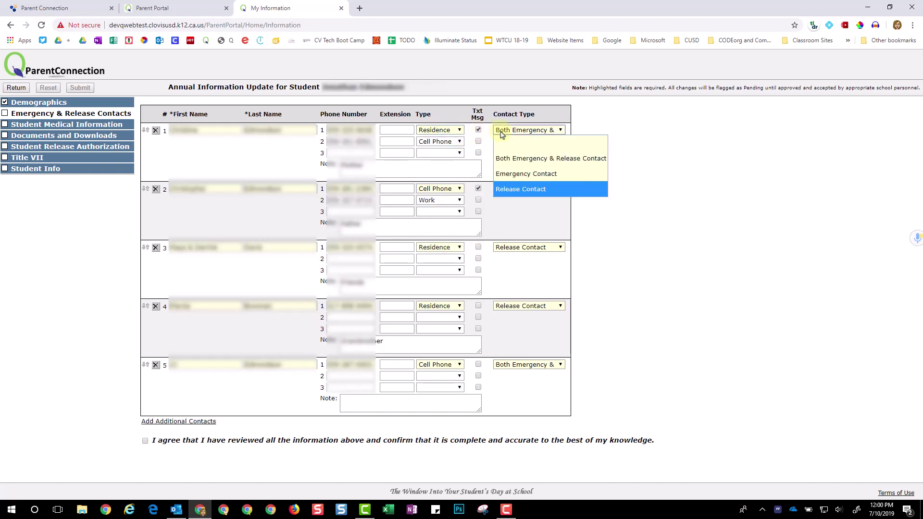
click(492, 138)
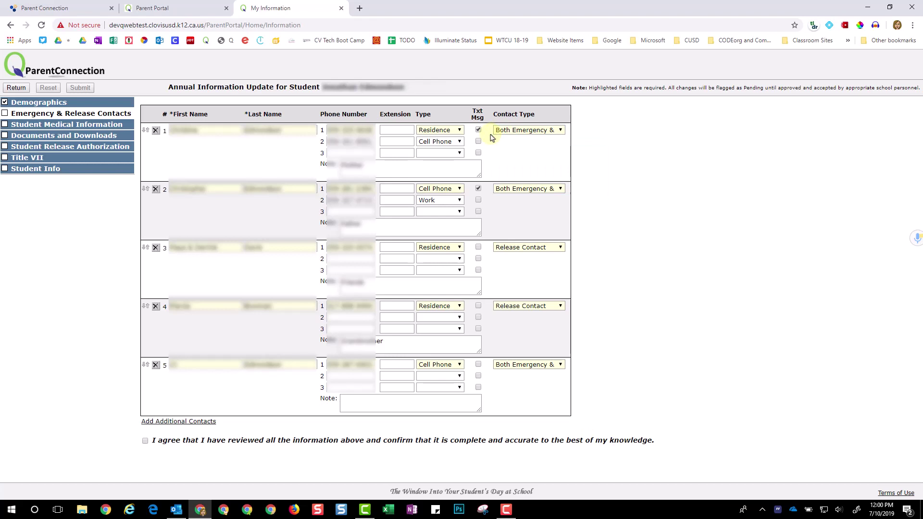
Add then delete a blank sixth contact row, and submit the five emergency contacts
click(185, 422)
scroll(186, 423, down, 1)
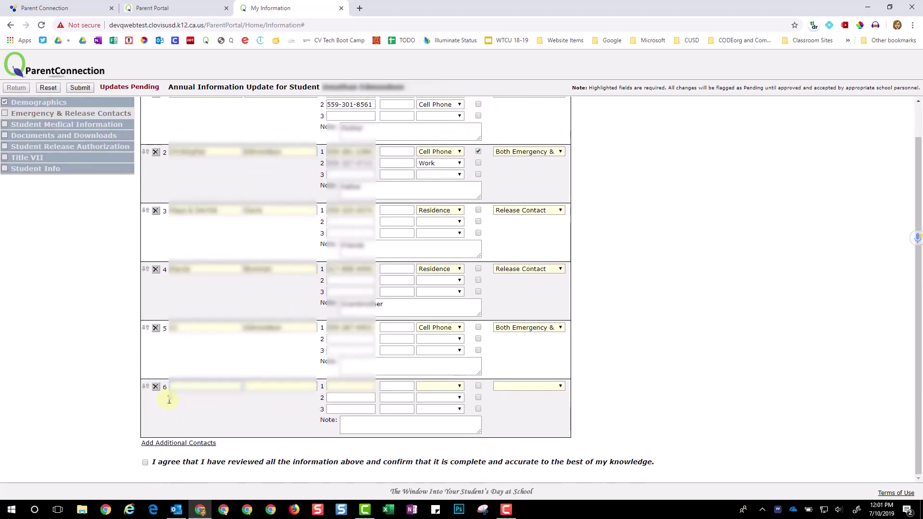
click(156, 387)
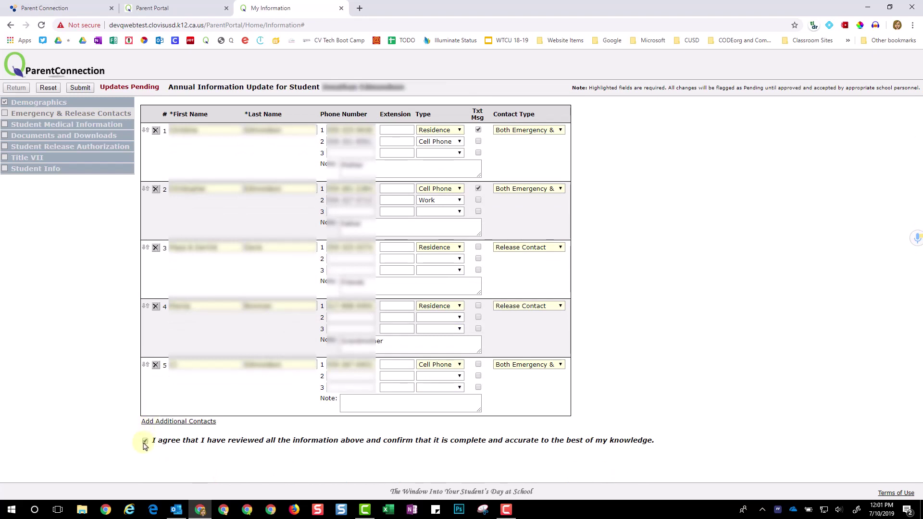
click(80, 89)
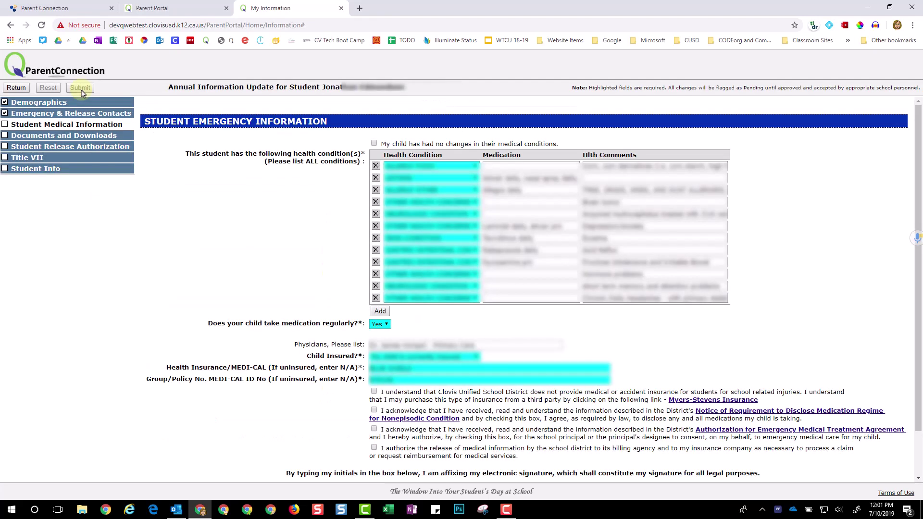
Confirm no medical changes and accept the emergency treatment and billing release authorizations
click(374, 144)
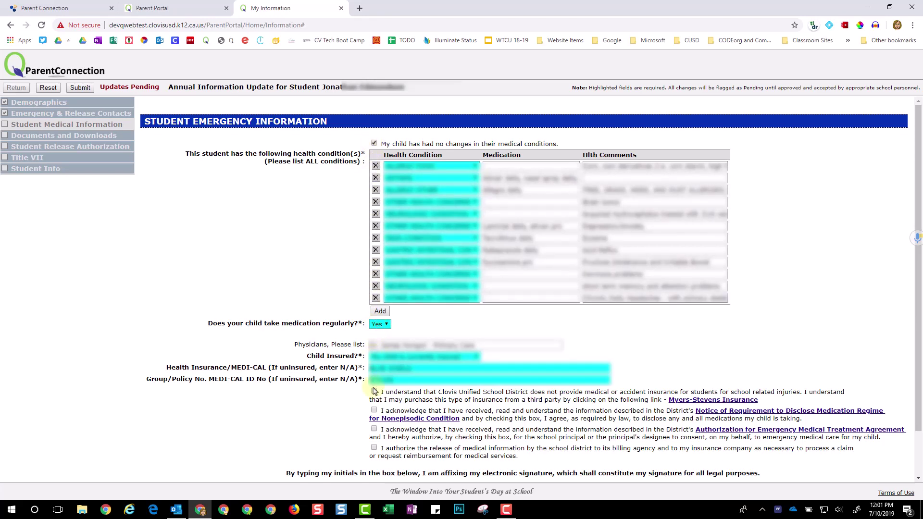
scroll(375, 391, down, 1)
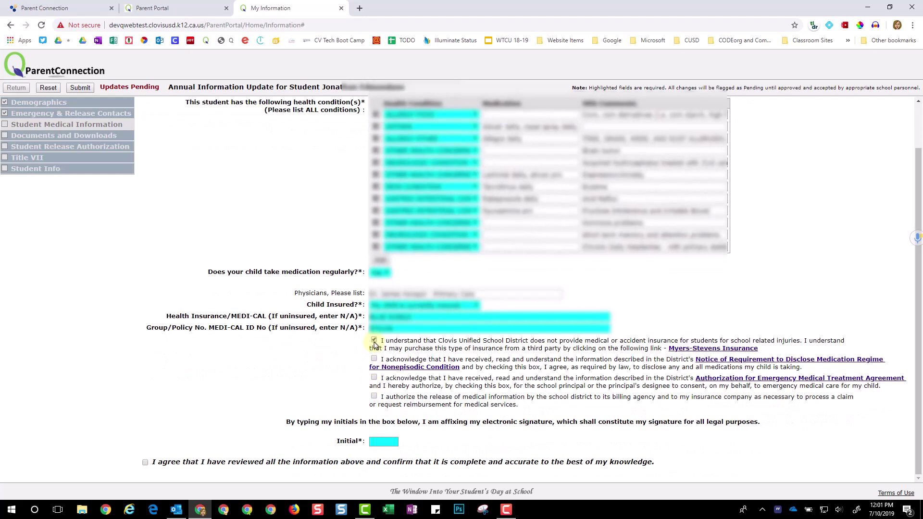
click(374, 378)
click(374, 397)
Enter initials for the medical section, agree it is accurate, and submit
click(382, 440)
text(CE)
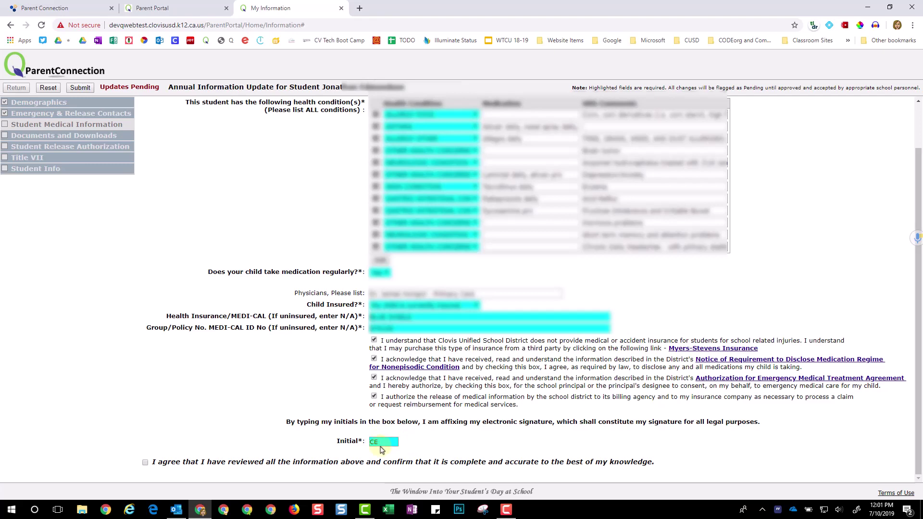
click(146, 463)
scroll(171, 437, up, 1)
click(80, 87)
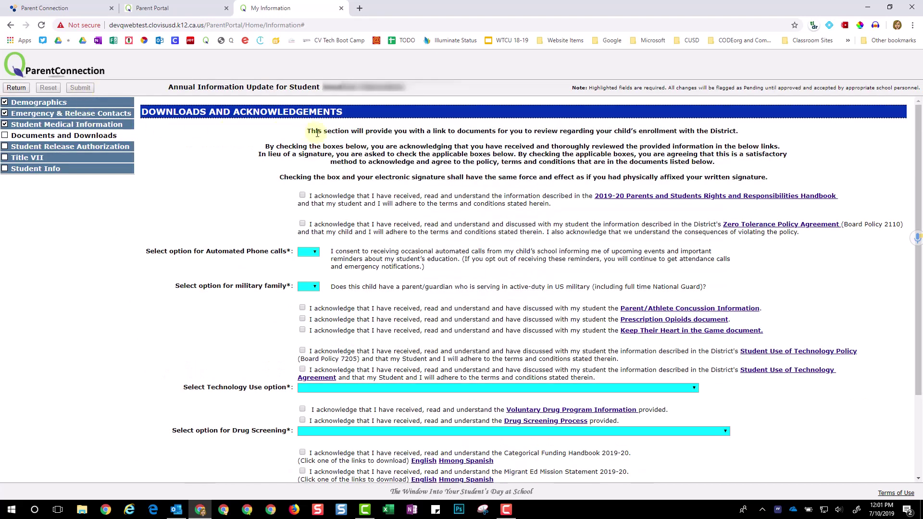
Acknowledge the 2019-20 rights handbook, enter the parent's initials and agree the acknowledgements are accurate
click(303, 196)
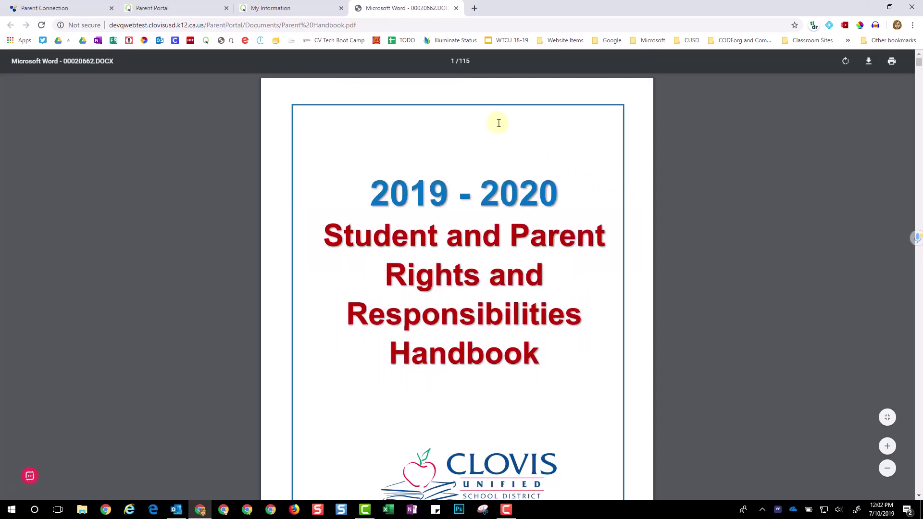
click(305, 9)
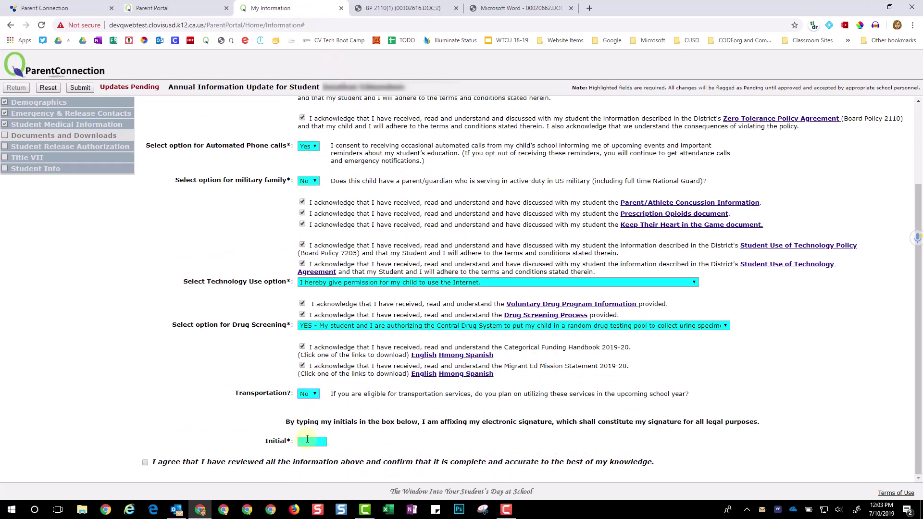
click(303, 441)
text(CE)
click(145, 462)
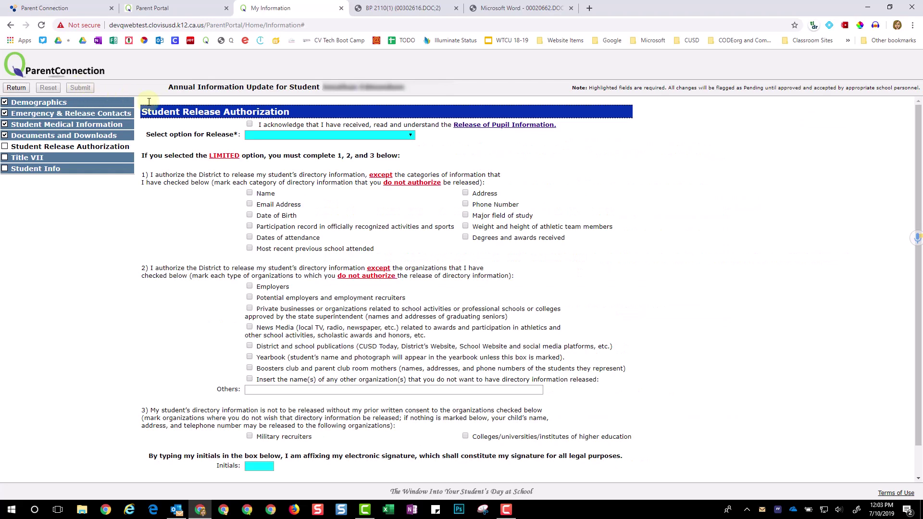
Acknowledge the Release of Pupil Information and choose Release LIMITED Student Directory Info
click(249, 126)
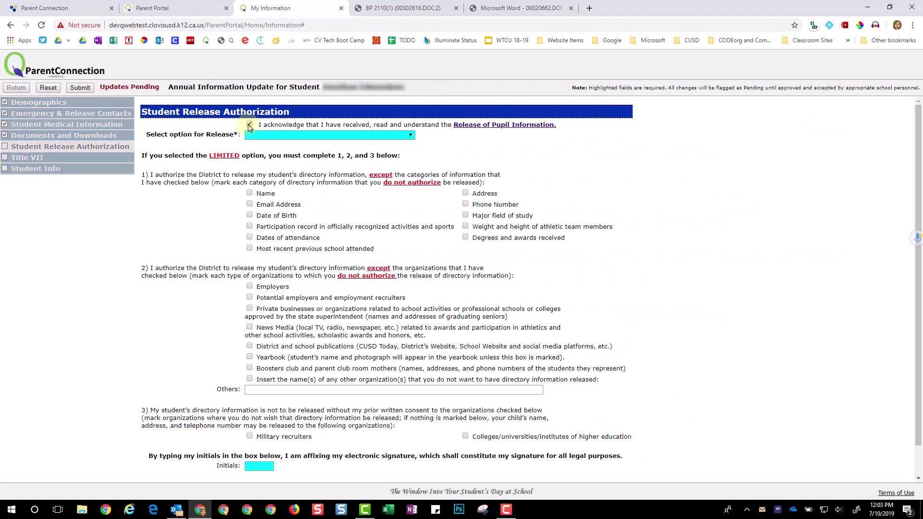
click(255, 137)
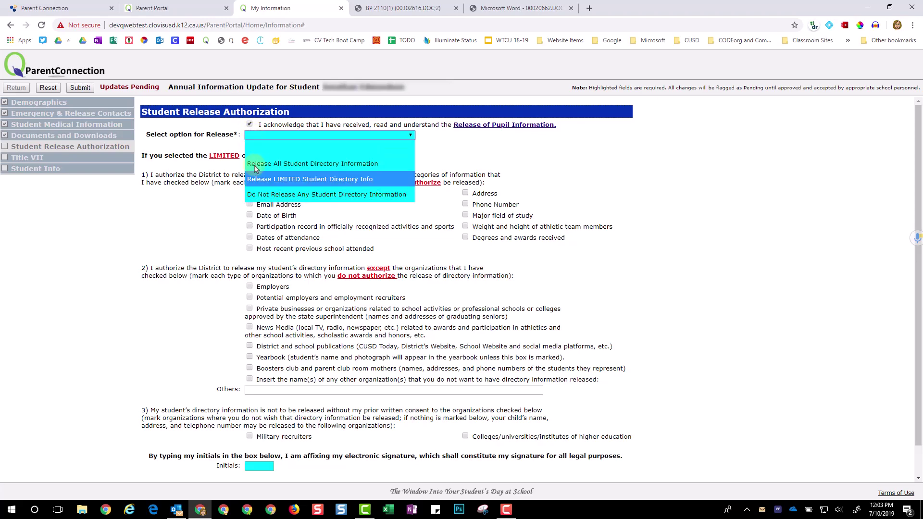
click(255, 148)
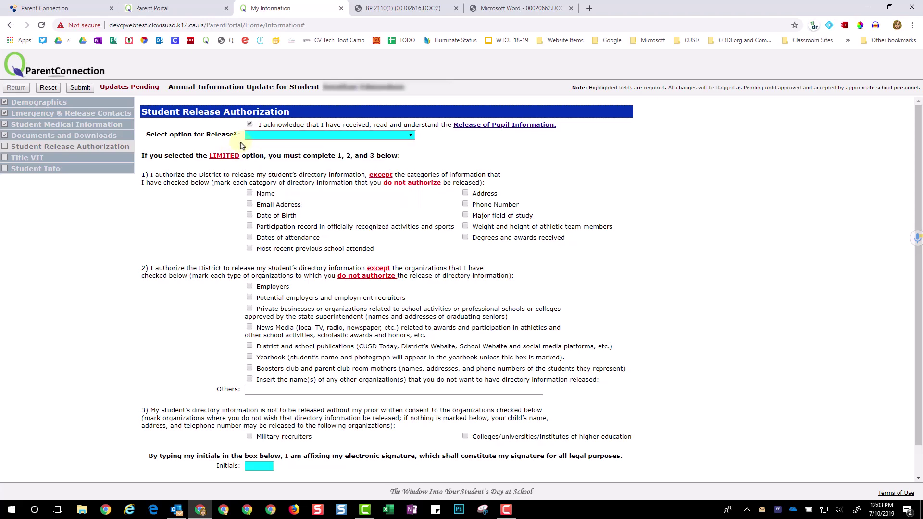
click(255, 136)
key(Down)
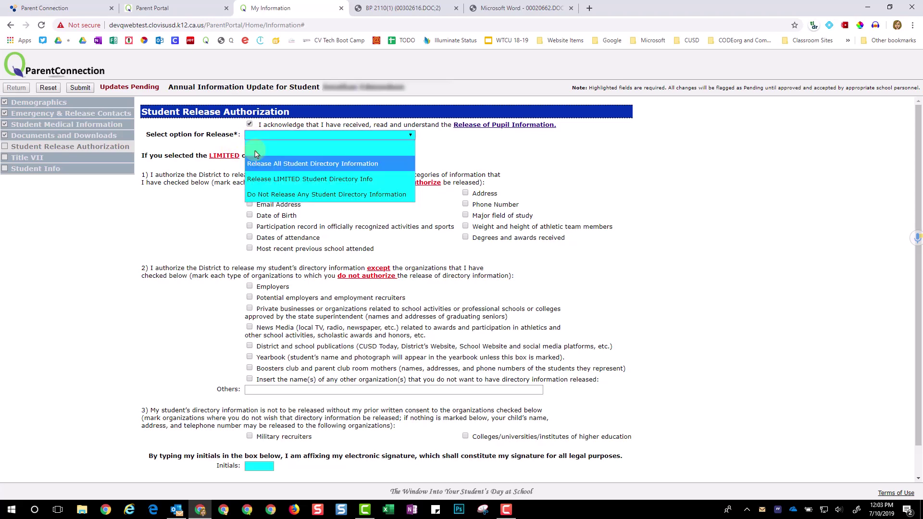
key(Down)
key(Down)
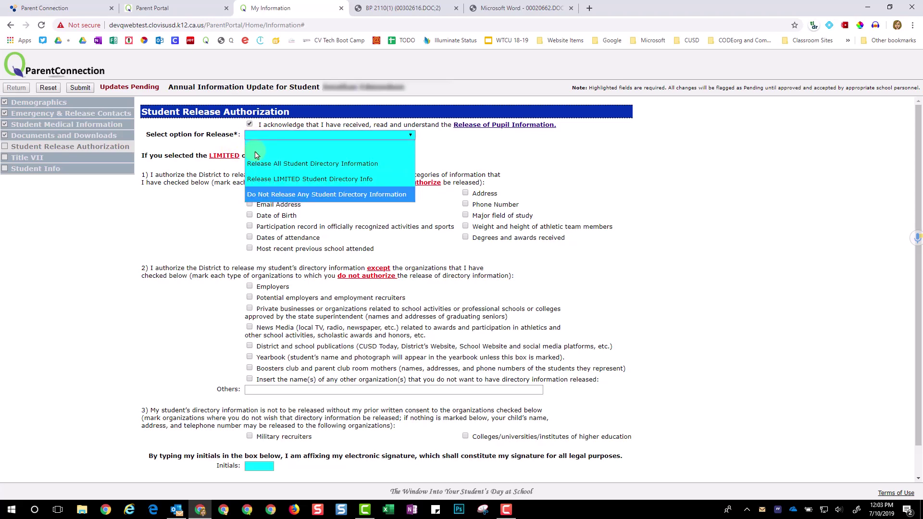
click(259, 178)
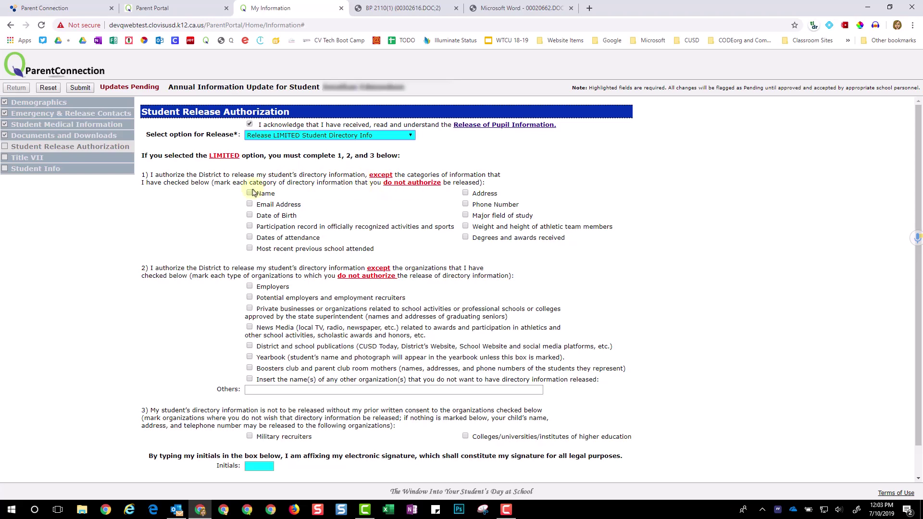
Withhold date of birth from release, initial the authorization, agree and submit it
click(249, 215)
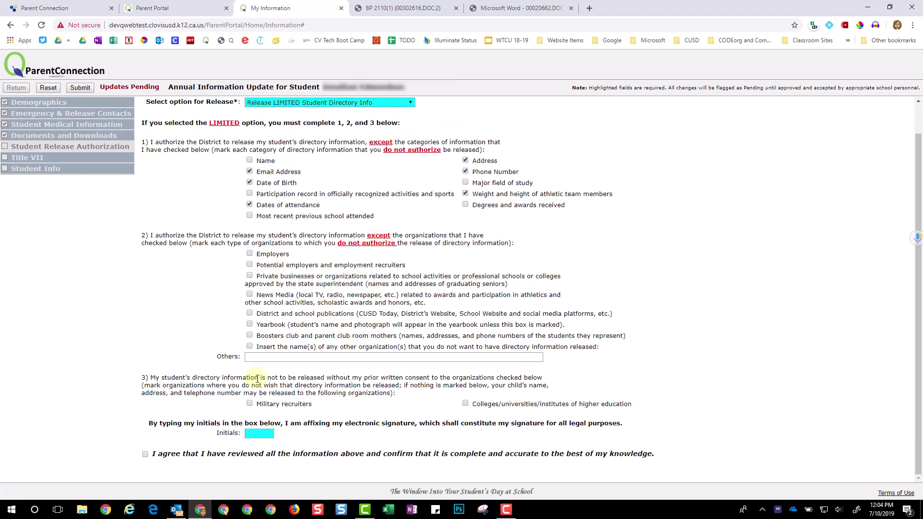
drag(259, 378, 403, 380)
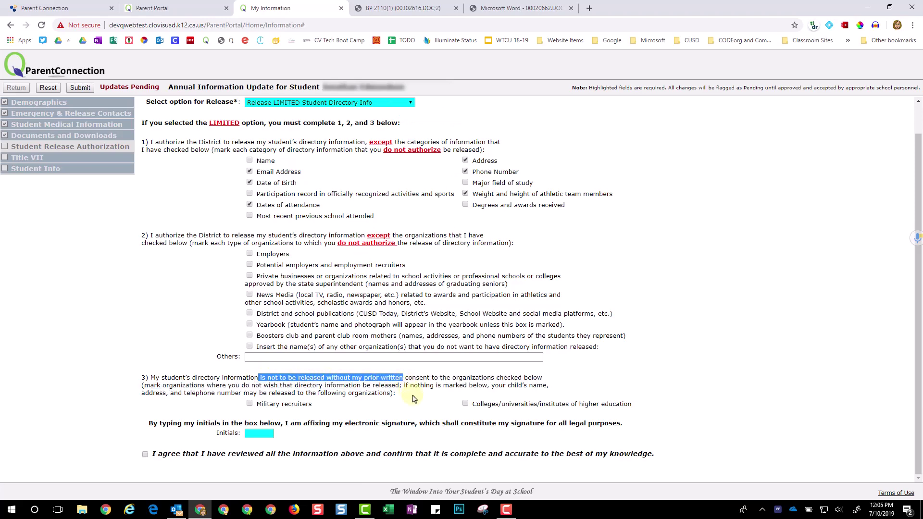
click(263, 434)
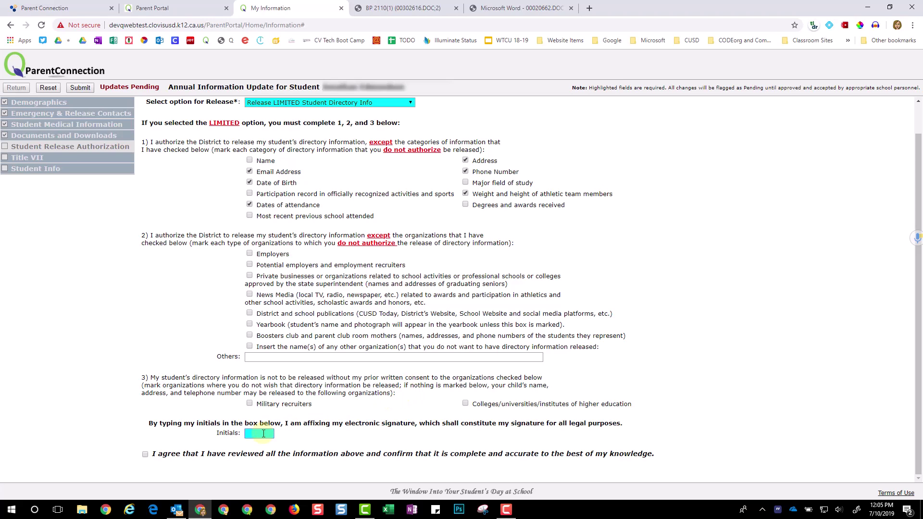
text(CE)
click(145, 455)
click(80, 88)
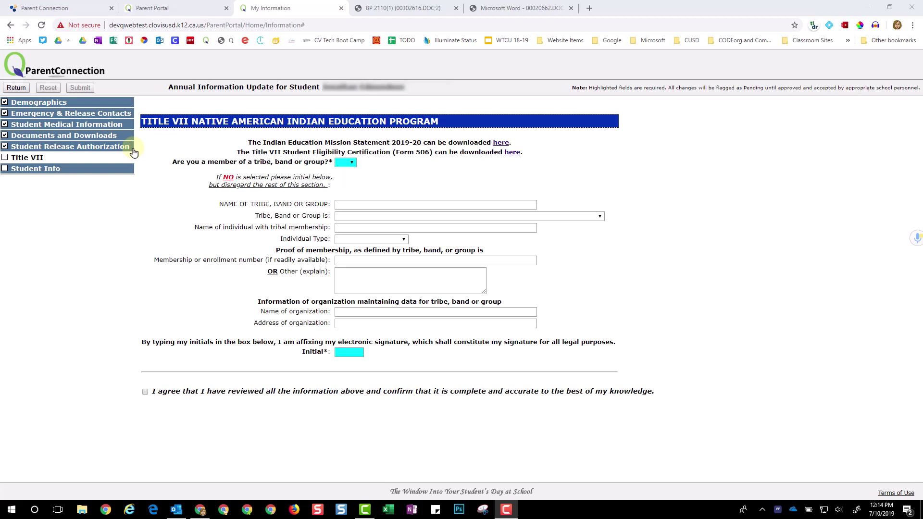
Answer No to tribe membership, initial the Title VII section, agree and submit it
click(351, 163)
click(342, 206)
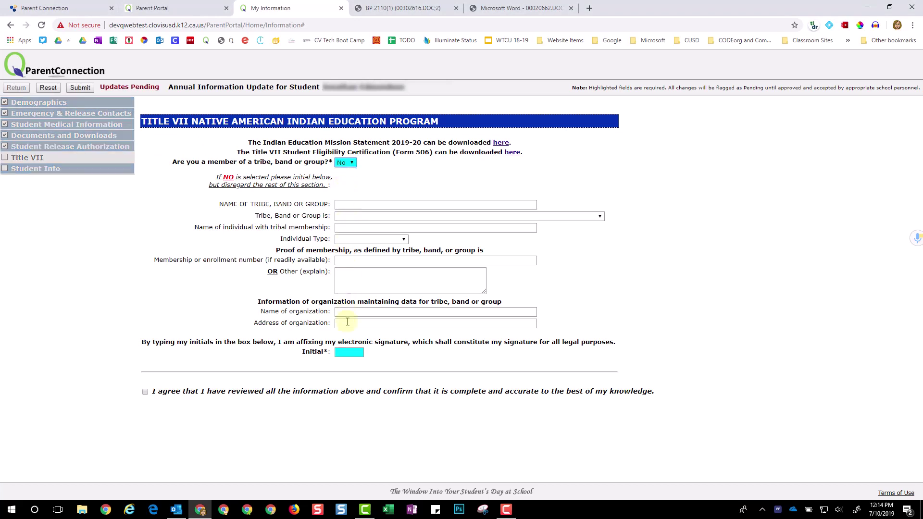
click(348, 353)
text(CE)
click(144, 392)
click(80, 88)
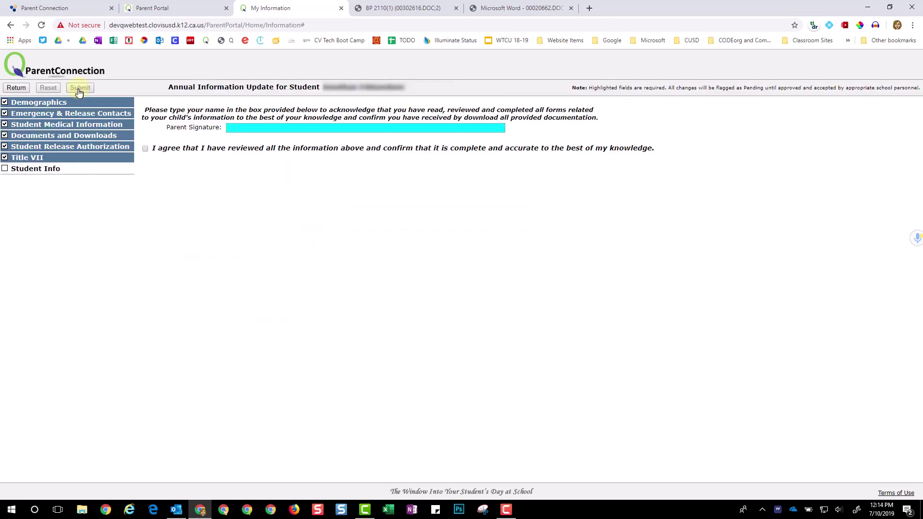
Sign with the parent's full legal name, agree, and submit the annual information update
click(230, 127)
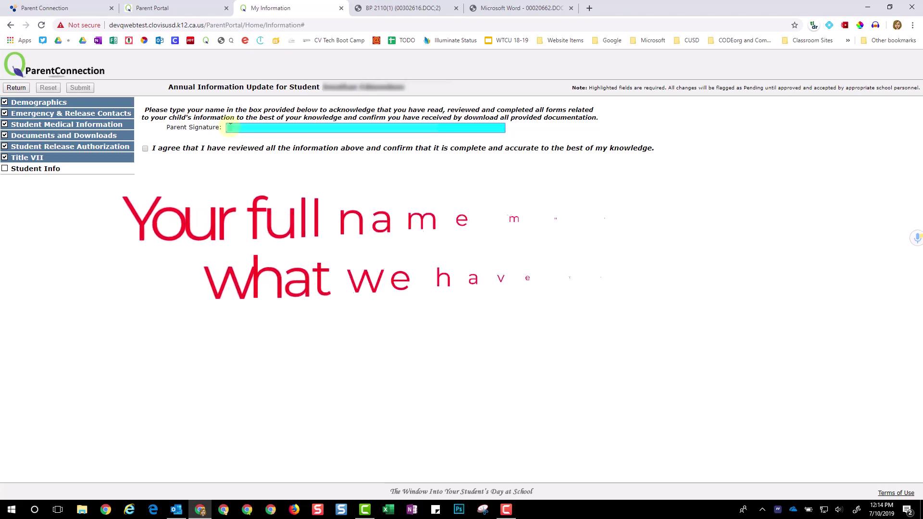
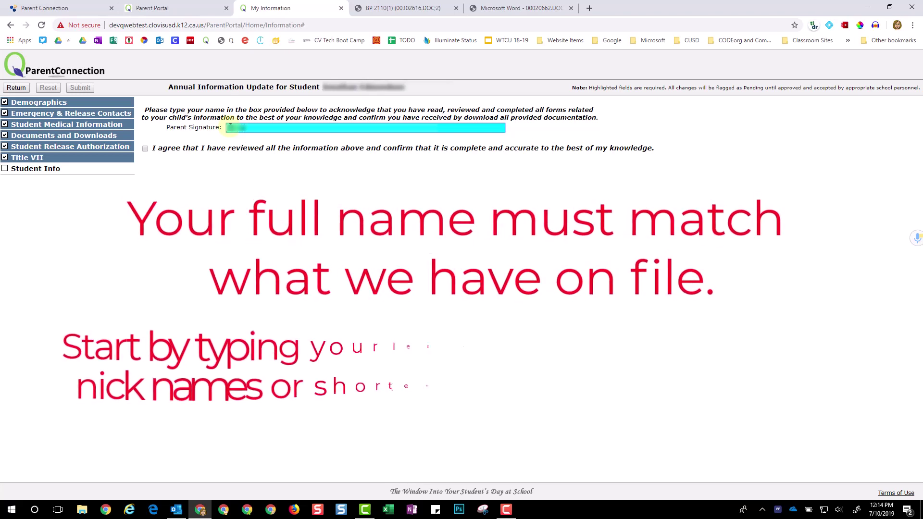
click(145, 149)
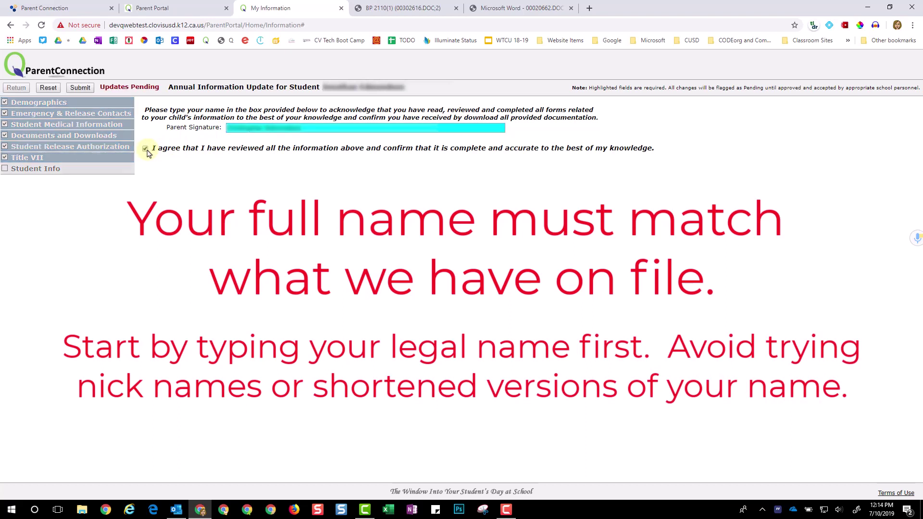
click(80, 87)
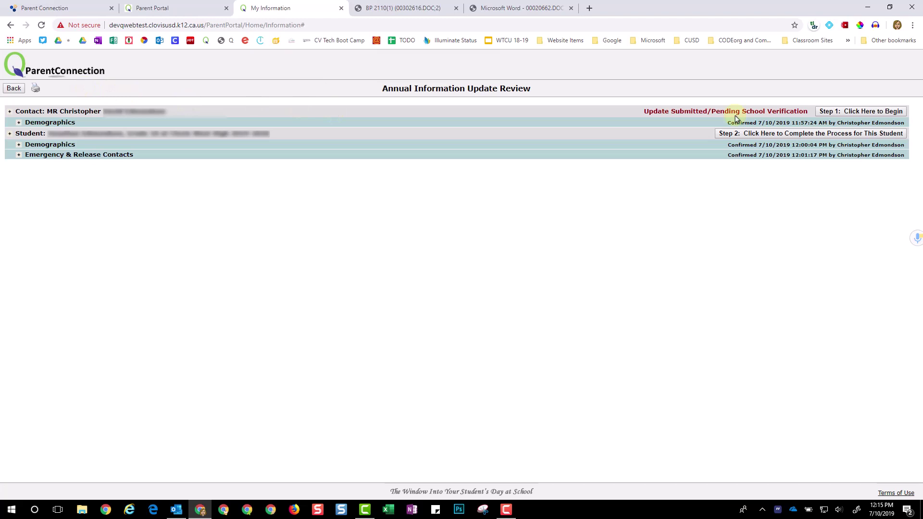
Return to the portal main page and open the second student's information
click(15, 90)
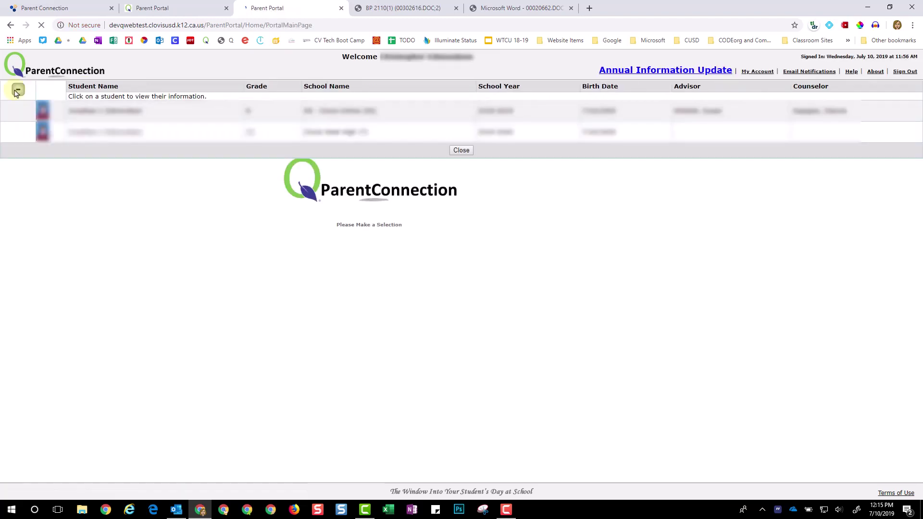
click(78, 130)
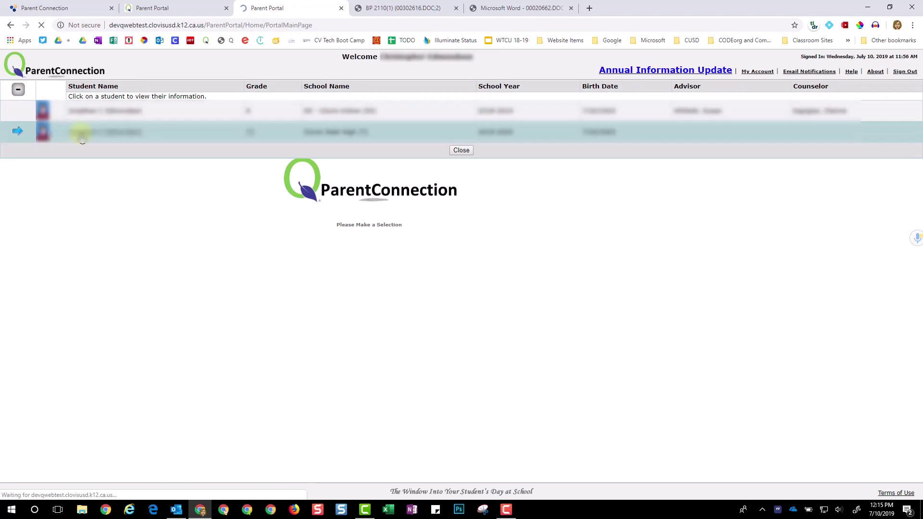